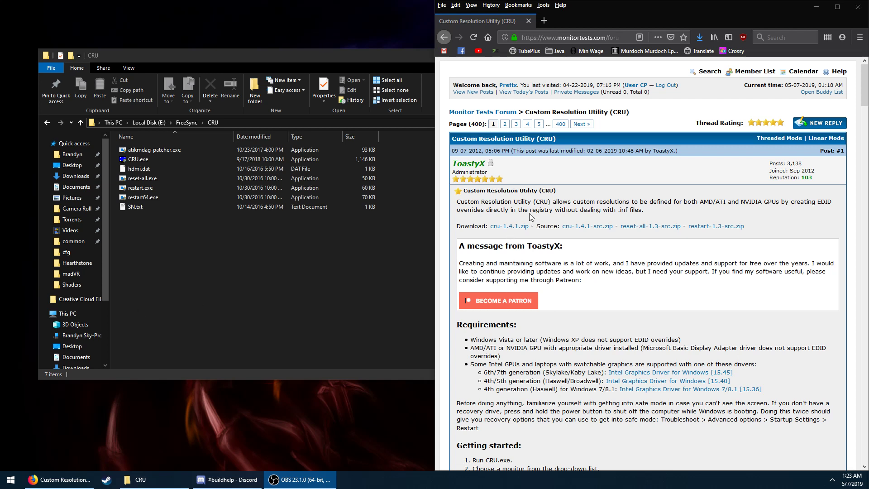
Download cru-1.4.1.zip from the CRU forum thread and open it in the archive tool.
left_click(474, 139)
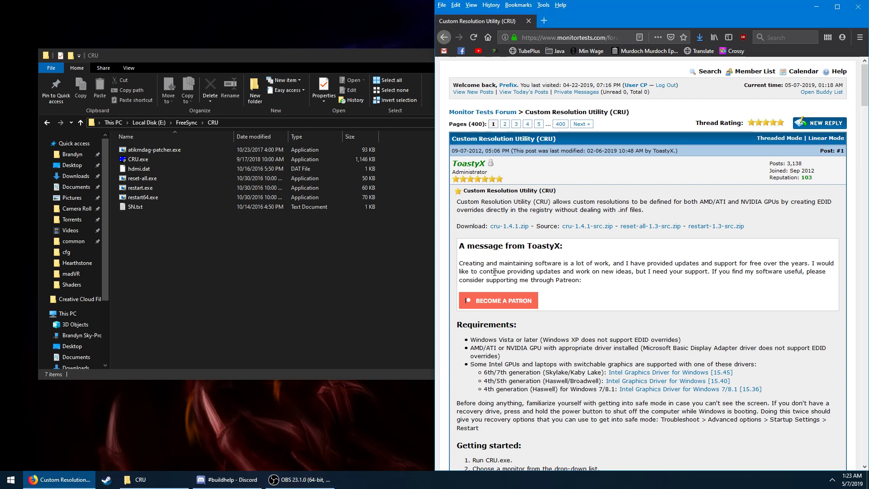
left_click(568, 39)
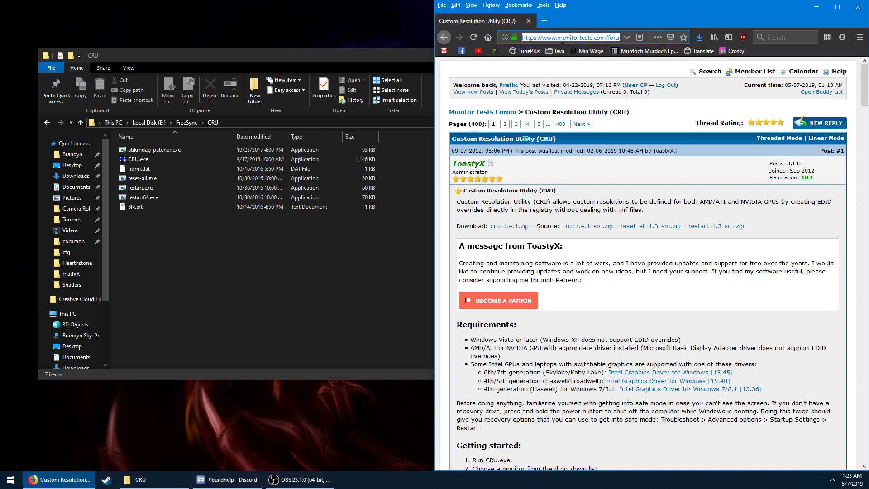
left_click(525, 137)
left_click(510, 226)
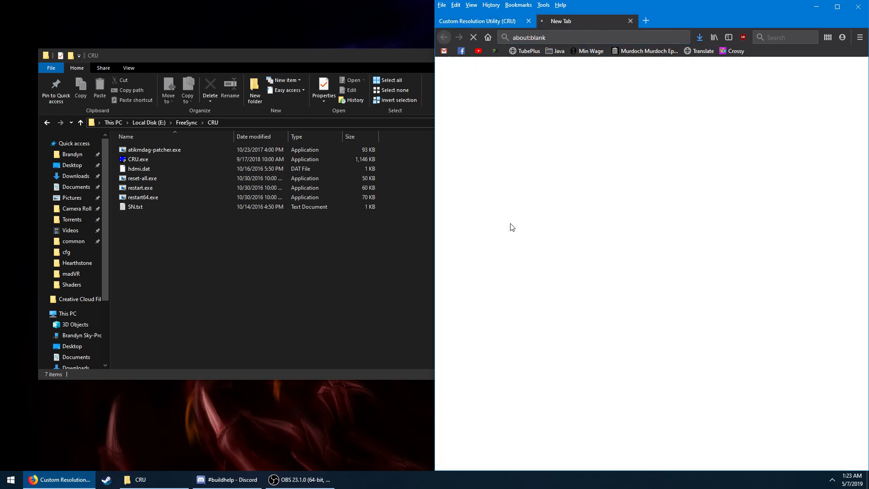
left_click(802, 445)
Move CRU.exe, reset-all.exe, restart.exe and restart64.exe into the CRU folder, replacing the old copies, and close WinRAR.
left_click_drag(357, 257, 215, 193)
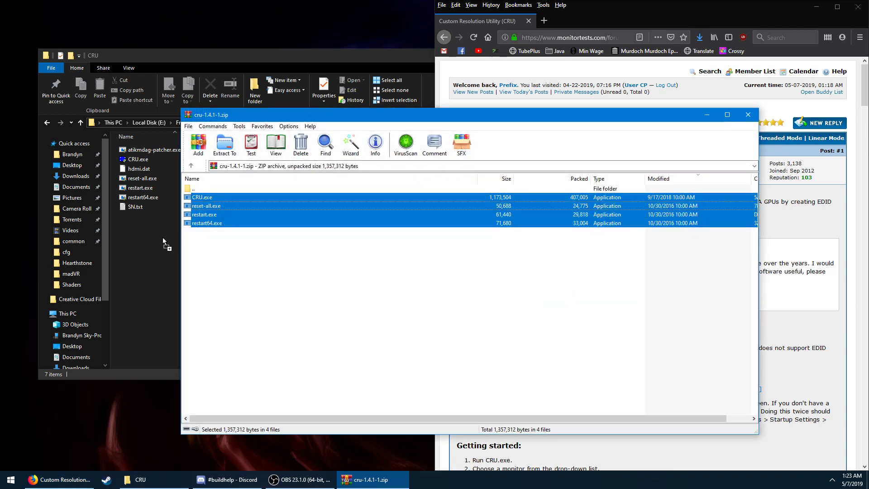
left_click(162, 237)
left_click(380, 167)
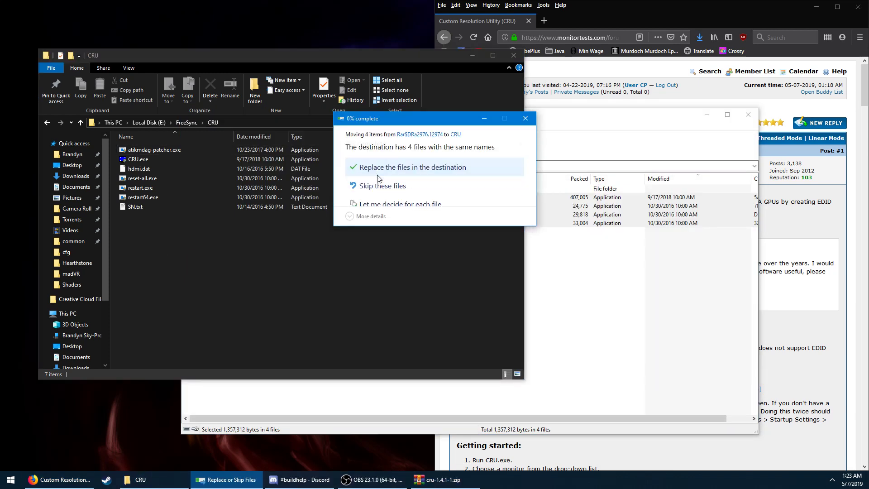
left_click(589, 262)
left_click(748, 114)
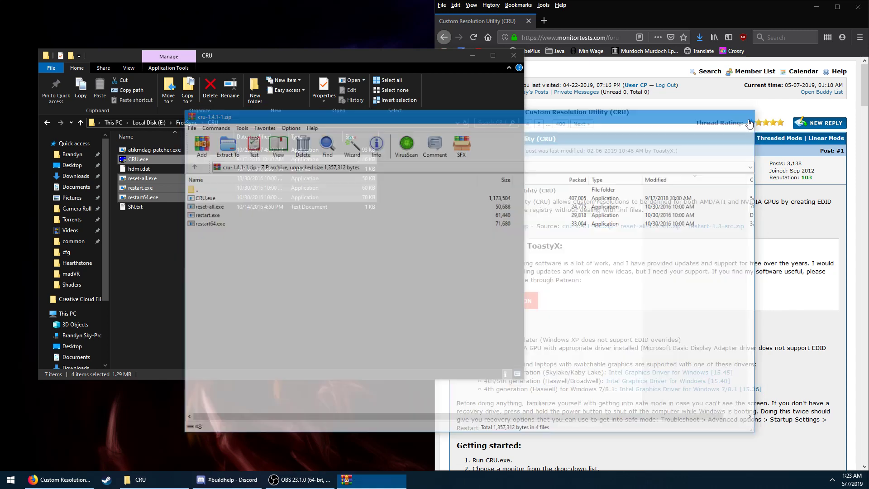
left_click(318, 263)
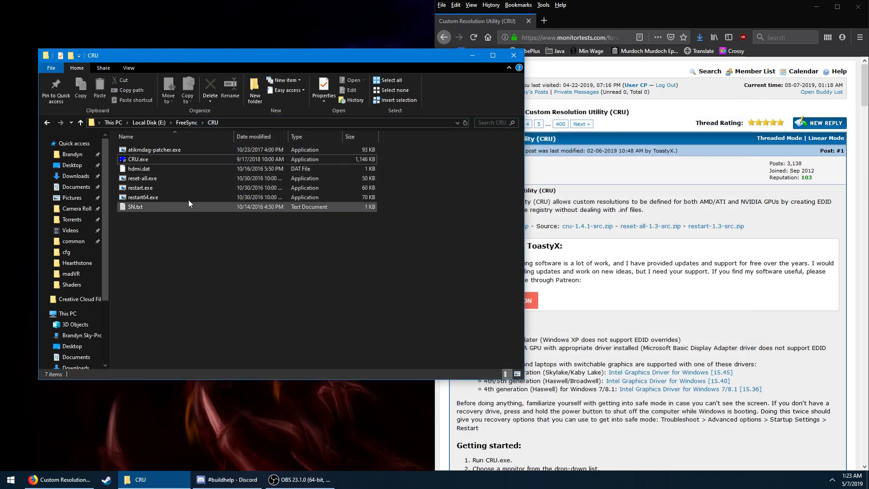
Launch CRU 1.4.1 and select the BBY4000 - IPS Monitor (active) for editing.
double_click(199, 158)
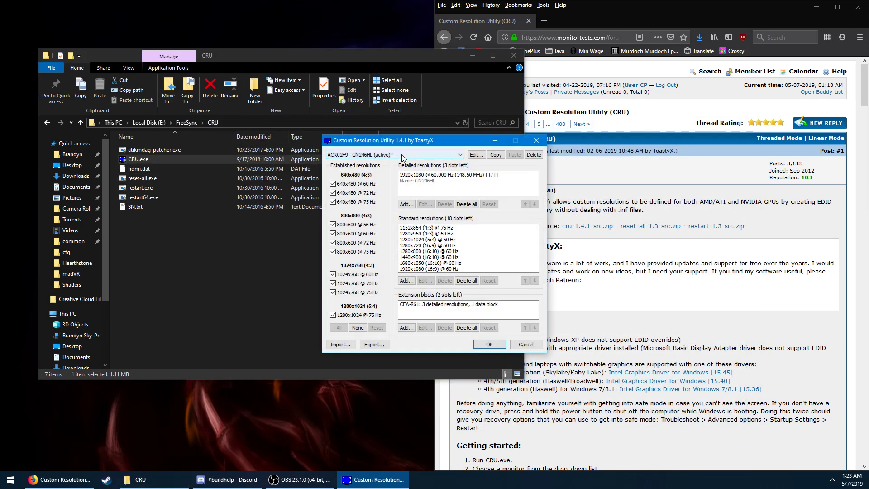
left_click(402, 156)
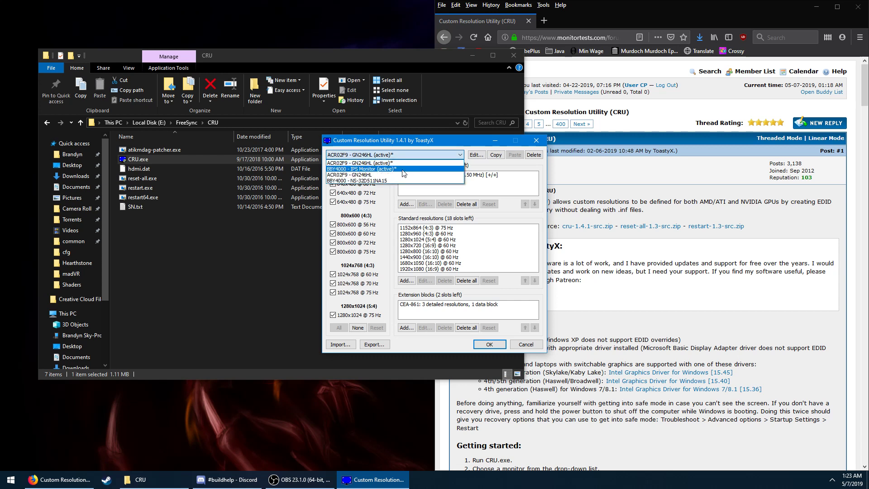
left_click(403, 169)
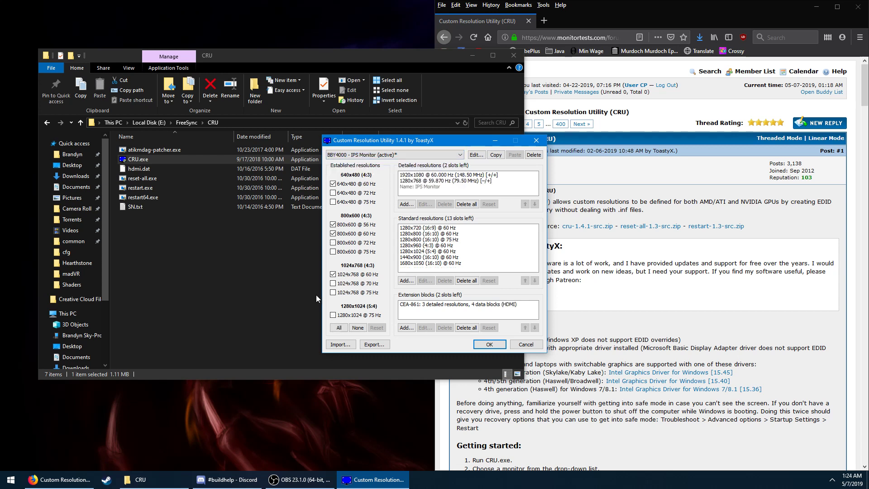
right_click(314, 409)
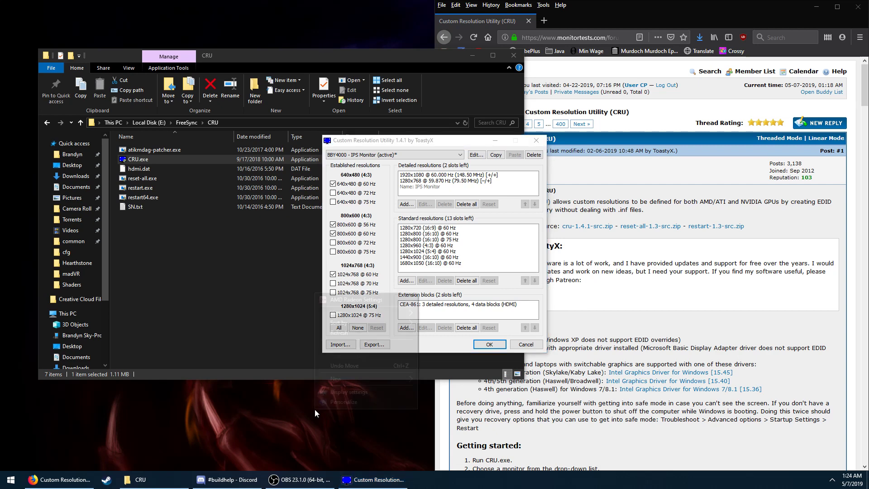
left_click(354, 304)
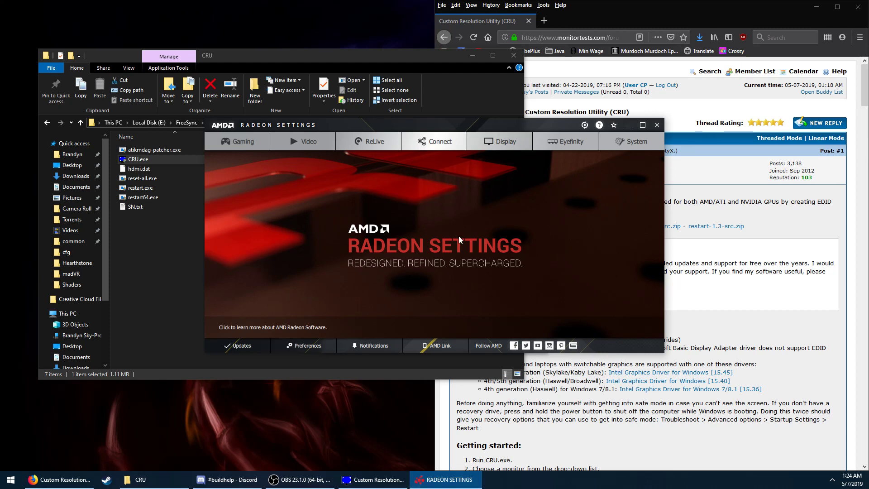
left_click(506, 141)
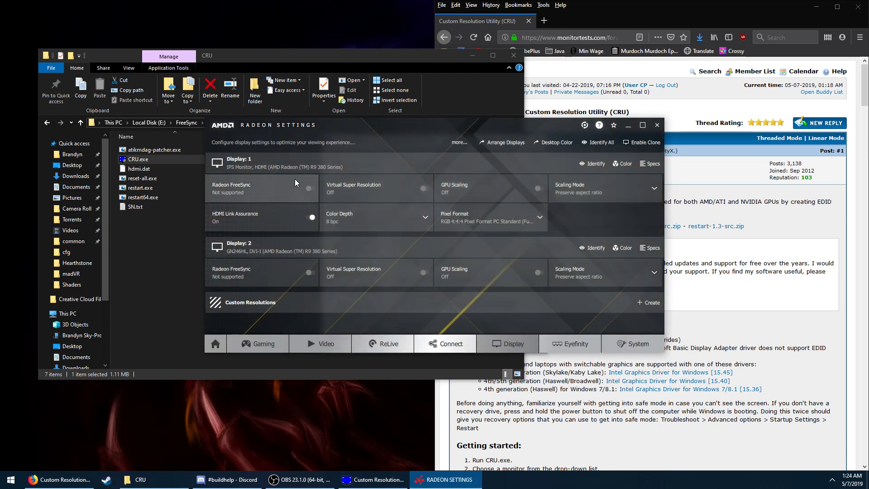
left_click(662, 126)
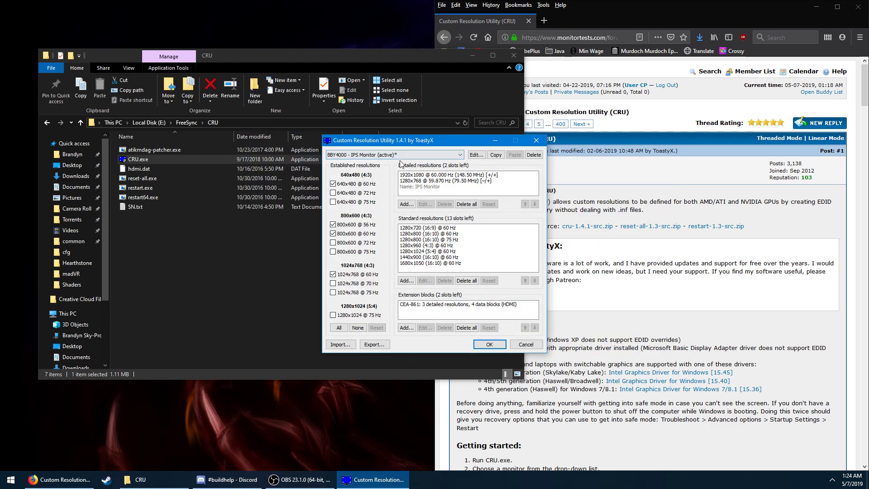
Edit the CEA-861 extension block and add a new FreeSync range data block to it.
left_click(420, 304)
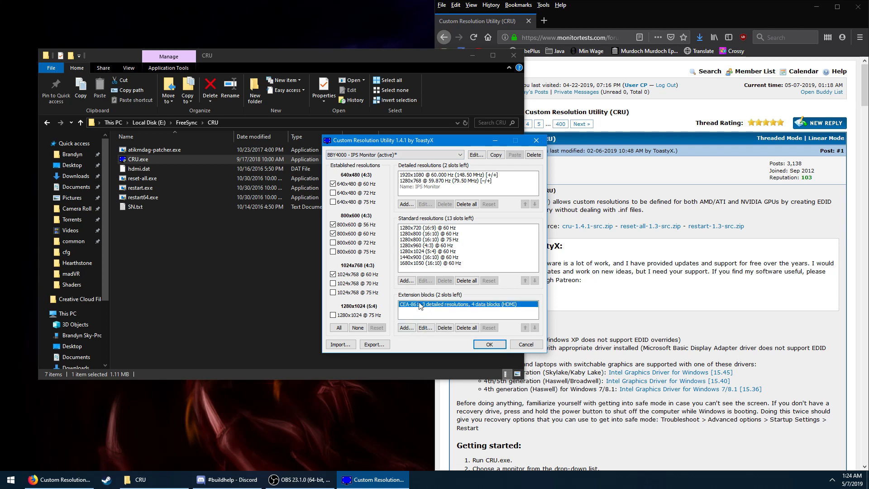
left_click(425, 329)
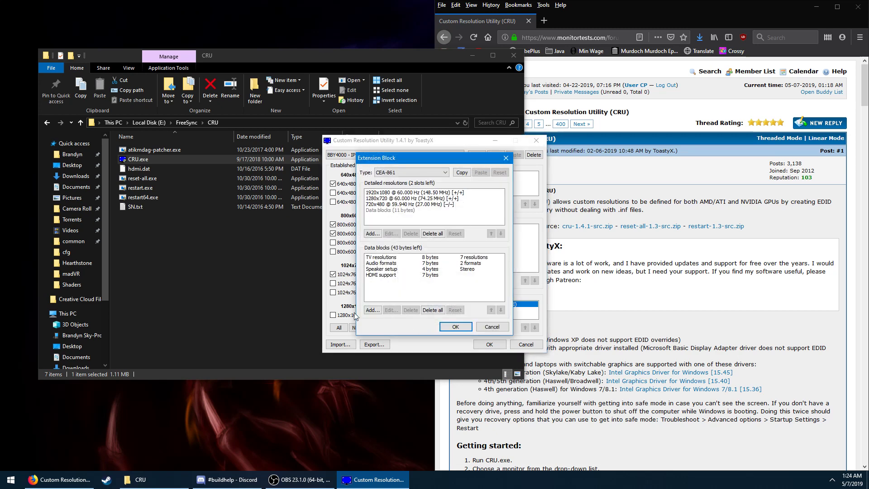
left_click(372, 311)
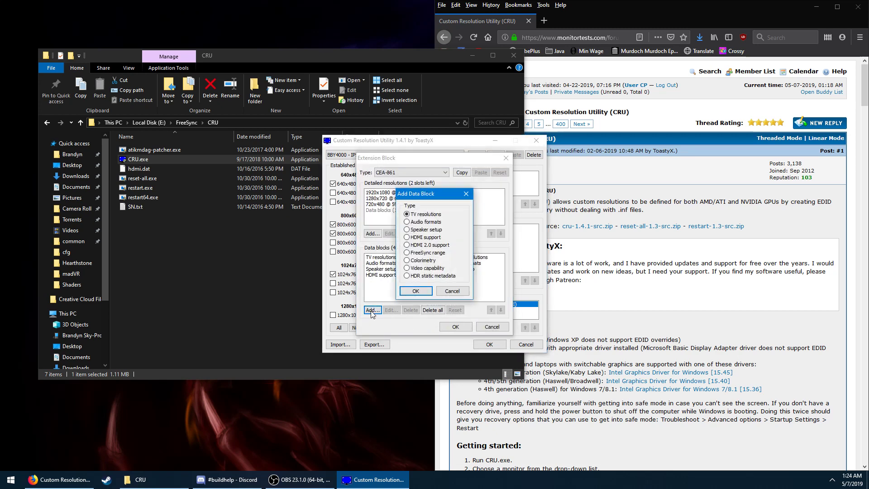
left_click(421, 254)
left_click(417, 291)
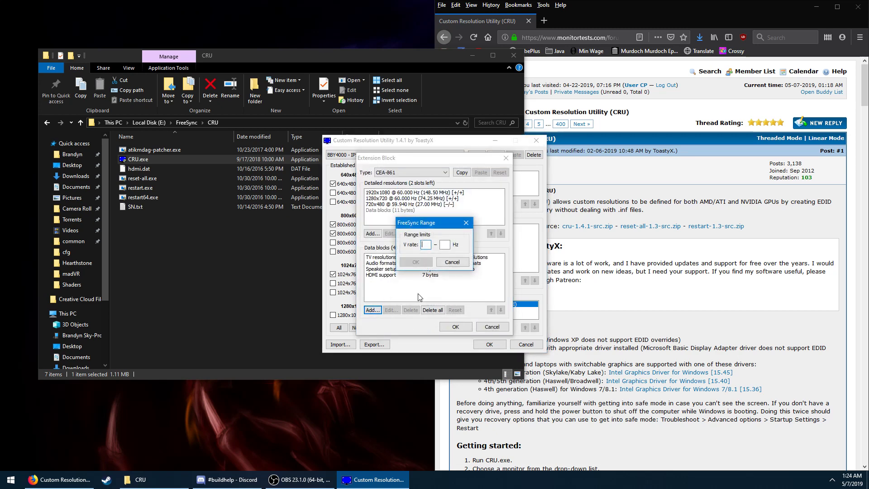
Enter FreeSync V rate limits of 41 and 60 Hz and confirm the range.
type("41")
left_click(447, 243)
type("60")
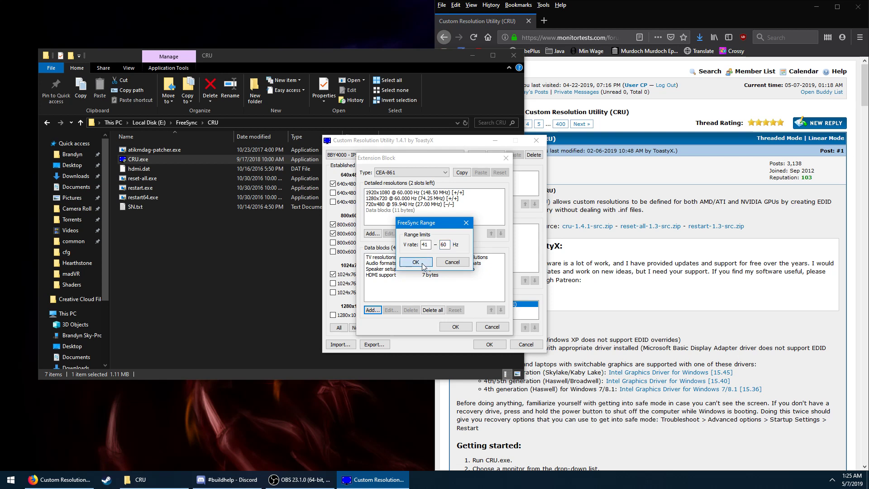
left_click(416, 262)
Save the CEA-861 block edits, close CRU, and run restart64.exe from the CRU folder.
left_click(460, 329)
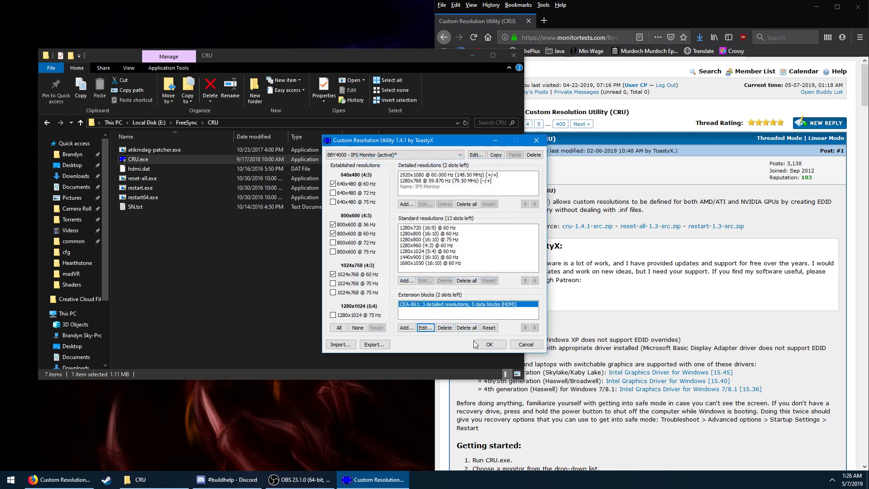
left_click(478, 344)
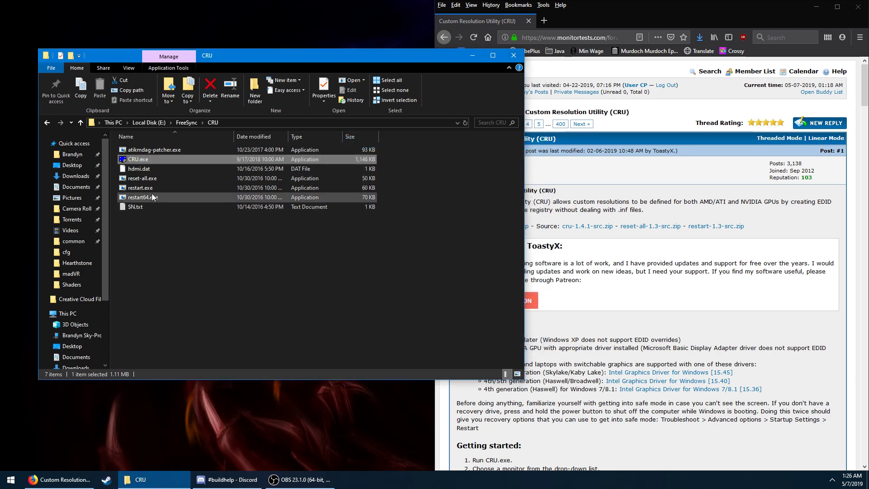
left_click(152, 197)
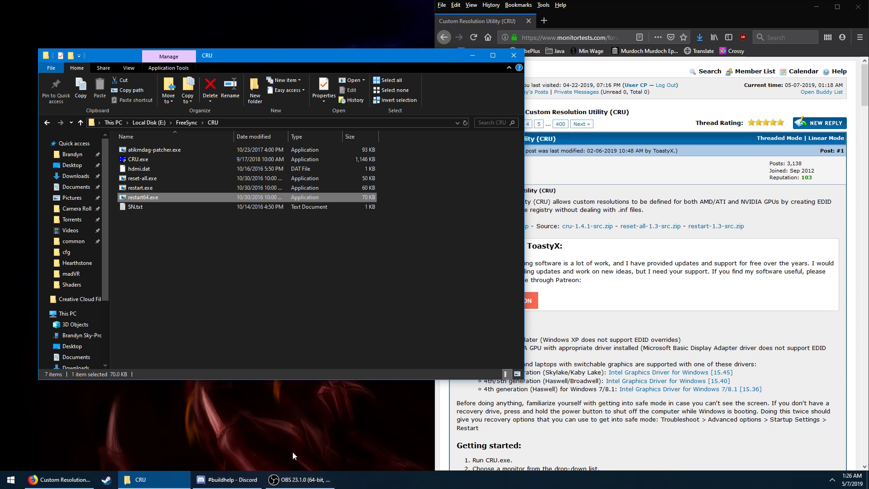
left_click(297, 480)
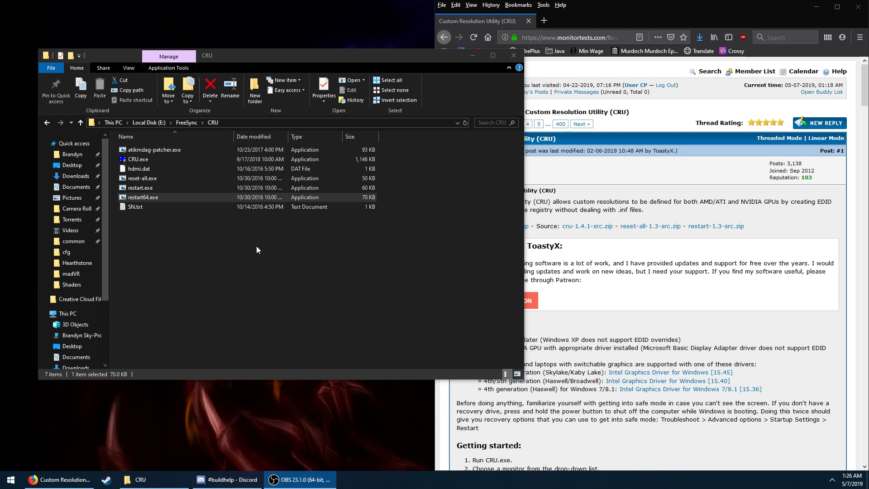